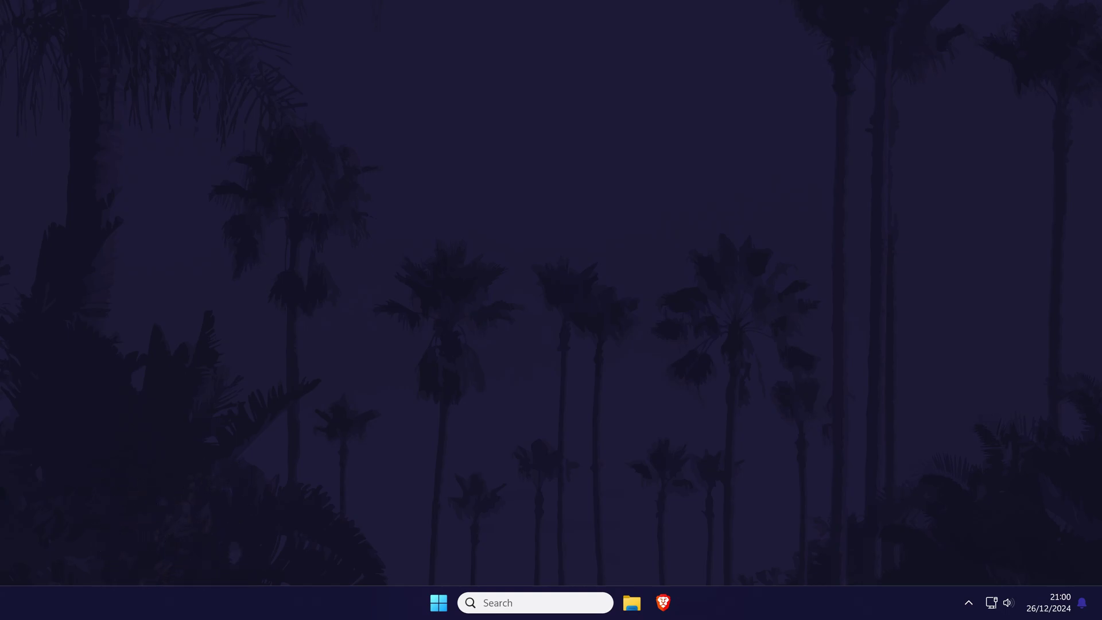
- Open Task Manager from the Start menu and view GPU 0 (RTX 4080 SUPER) performance details
right_click(439, 603)
click(435, 425)
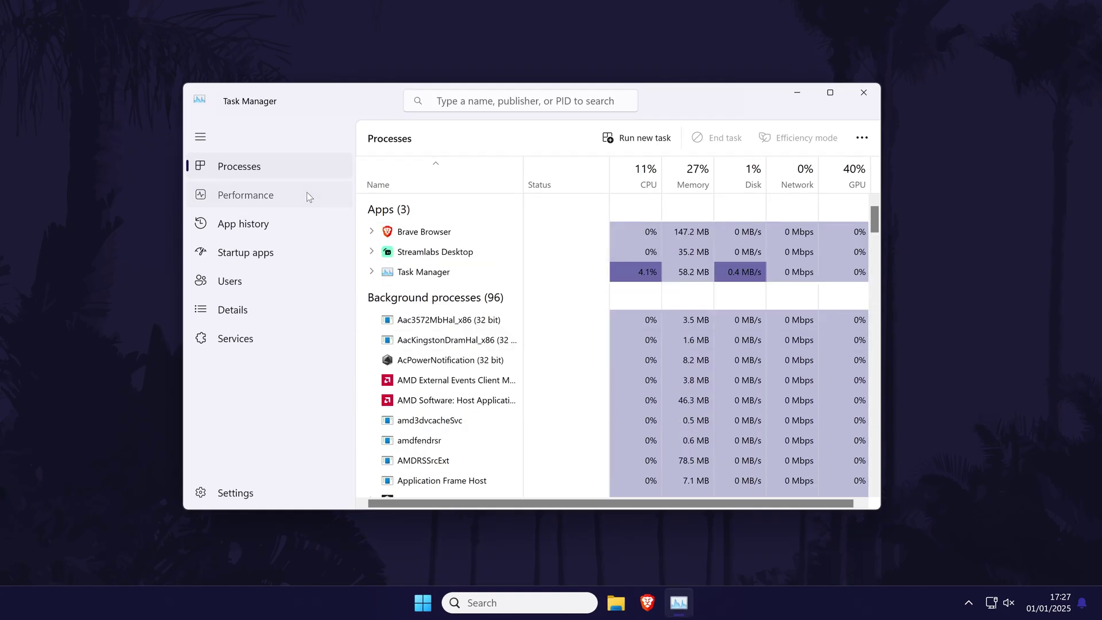
click(246, 195)
scroll(430, 361, down, 1)
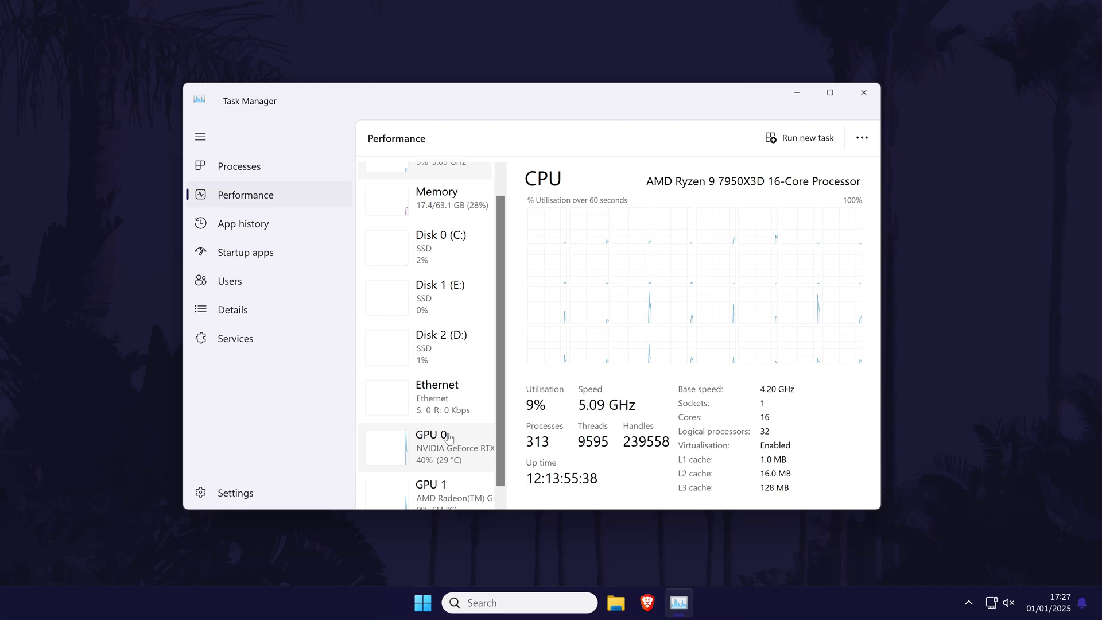
click(446, 437)
scroll(446, 438, down, 1)
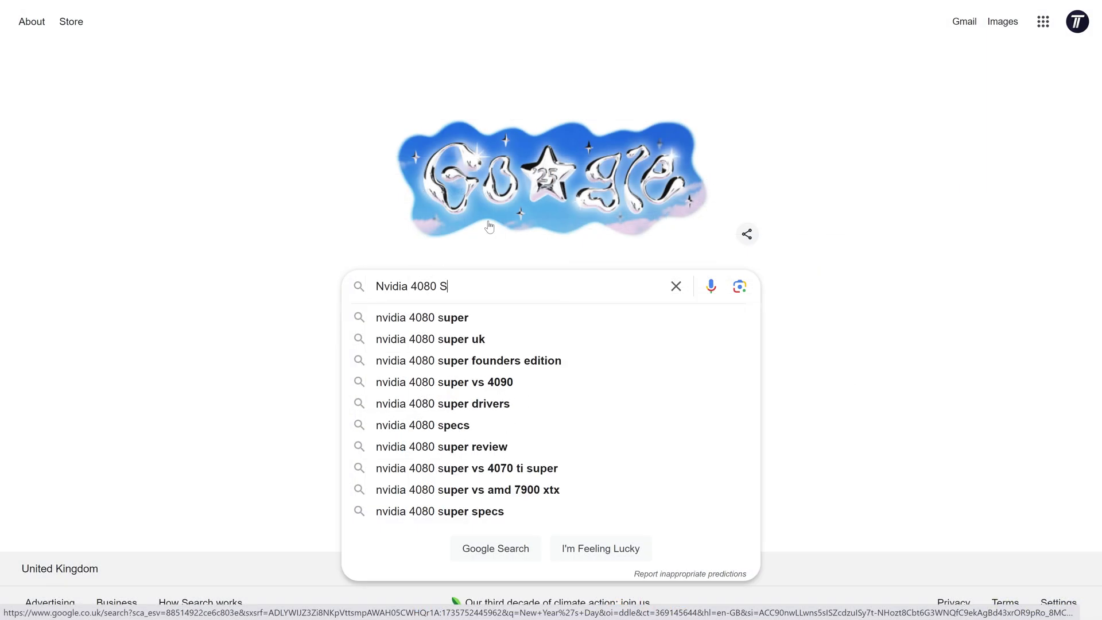
text(up)
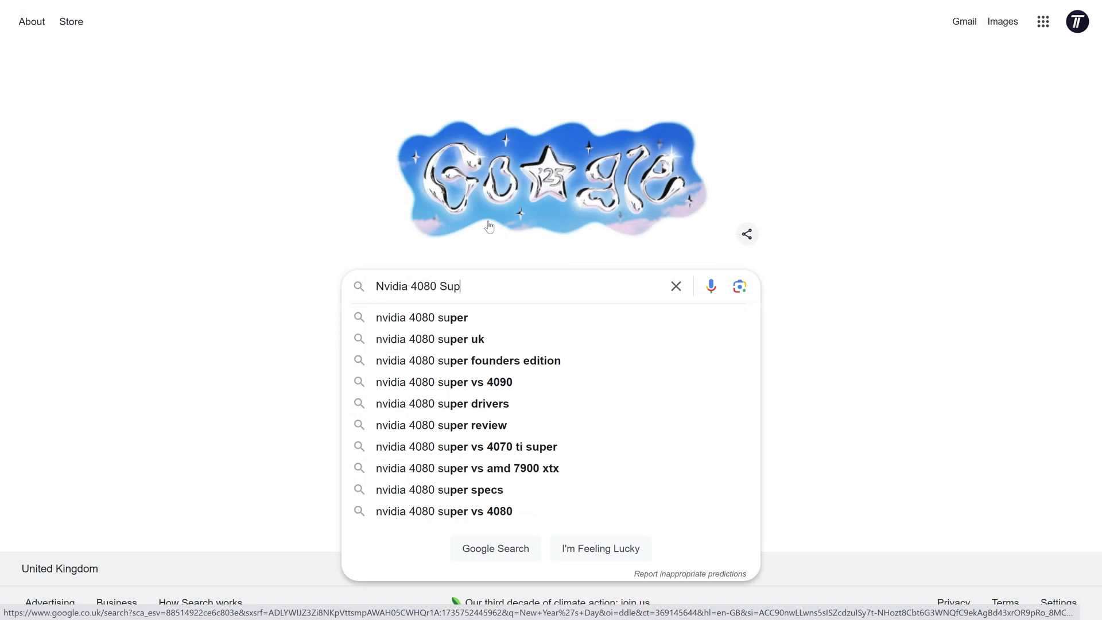
text(er TDP)
- Search Google for 'Nvidia 4080 Super TDP' (320 W), then for 'cpu-z'
key(Return)
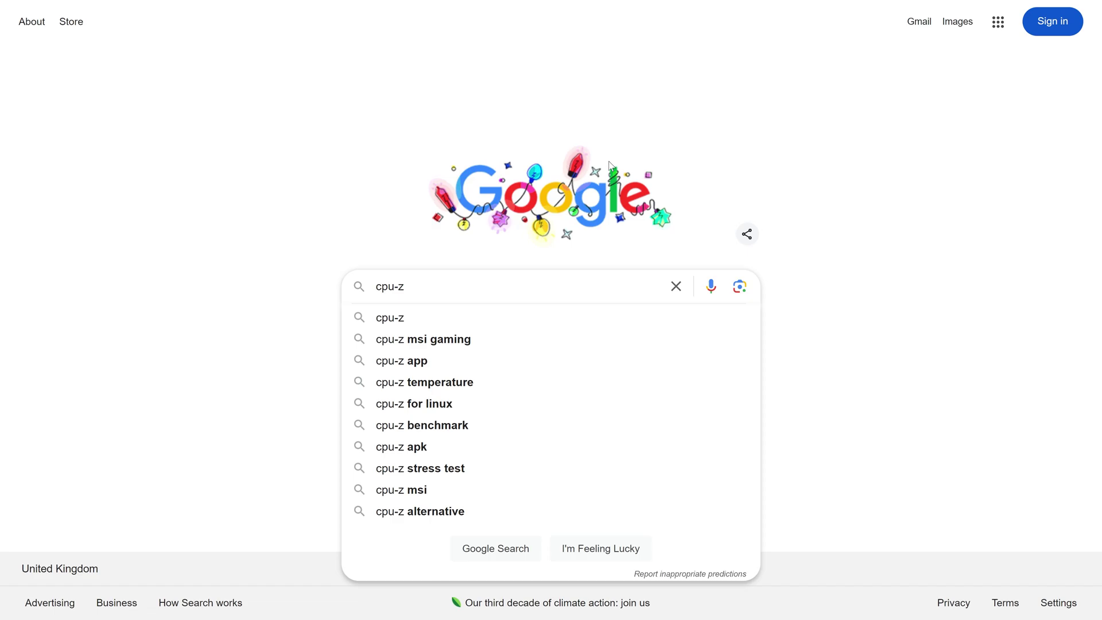
key(Return)
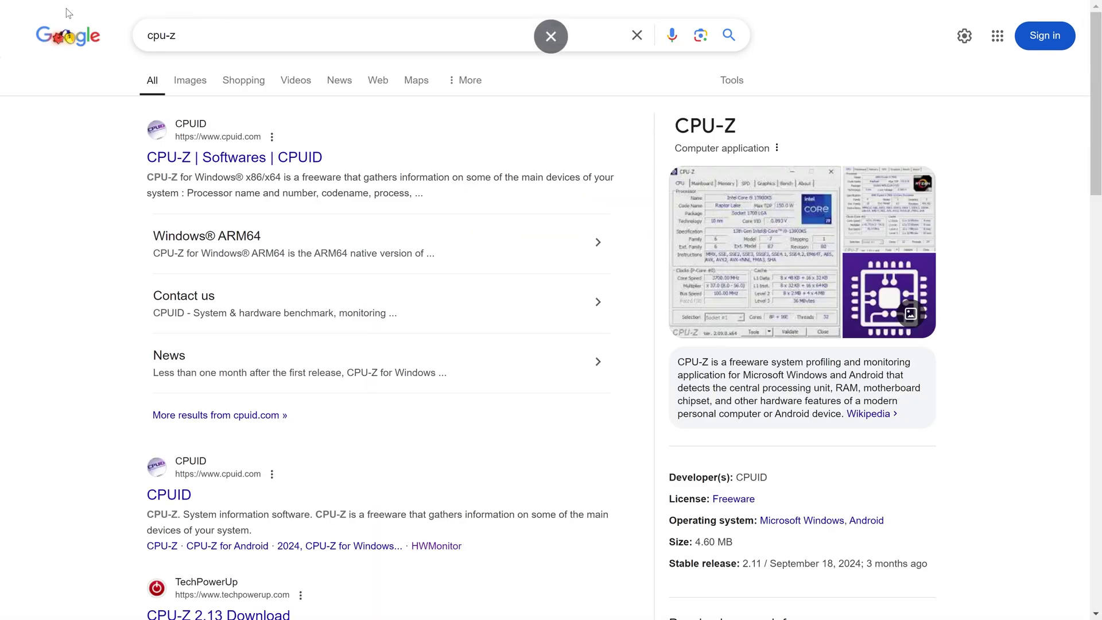
- From the CPUID CPU-Z page, save the English setup installer into the CPUZ folder
click(268, 161)
scroll(268, 372, down, 5)
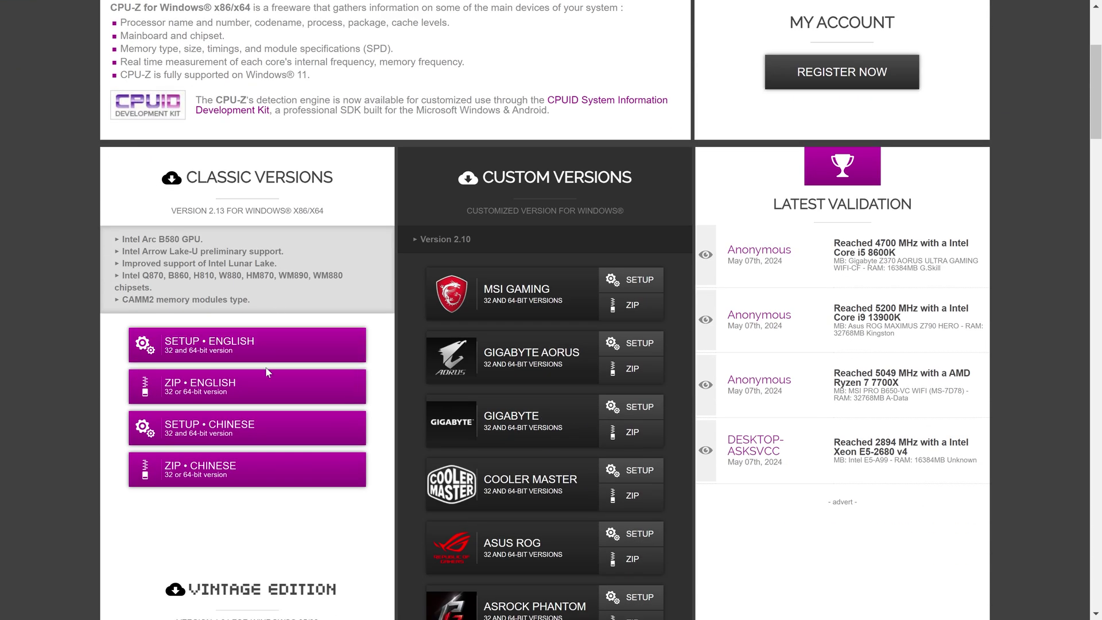
click(215, 344)
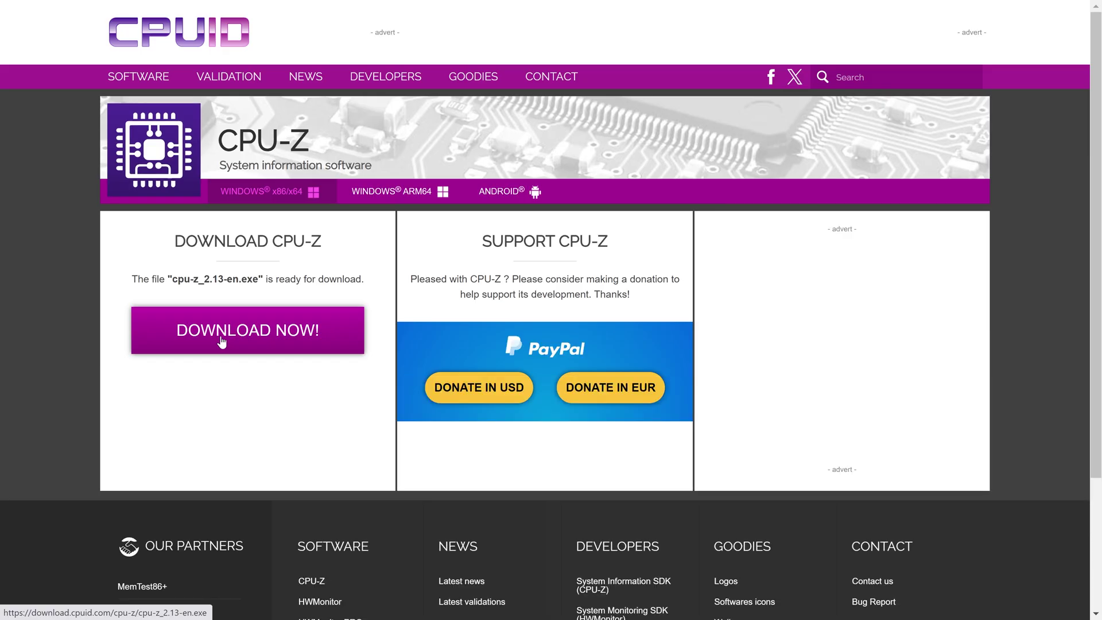
click(290, 333)
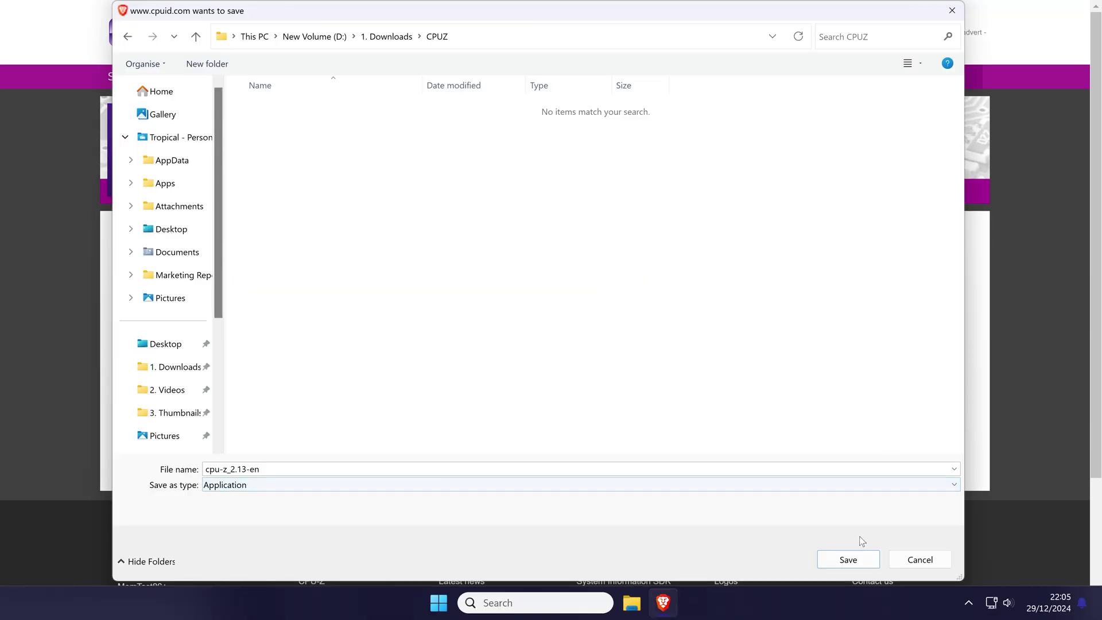
click(847, 556)
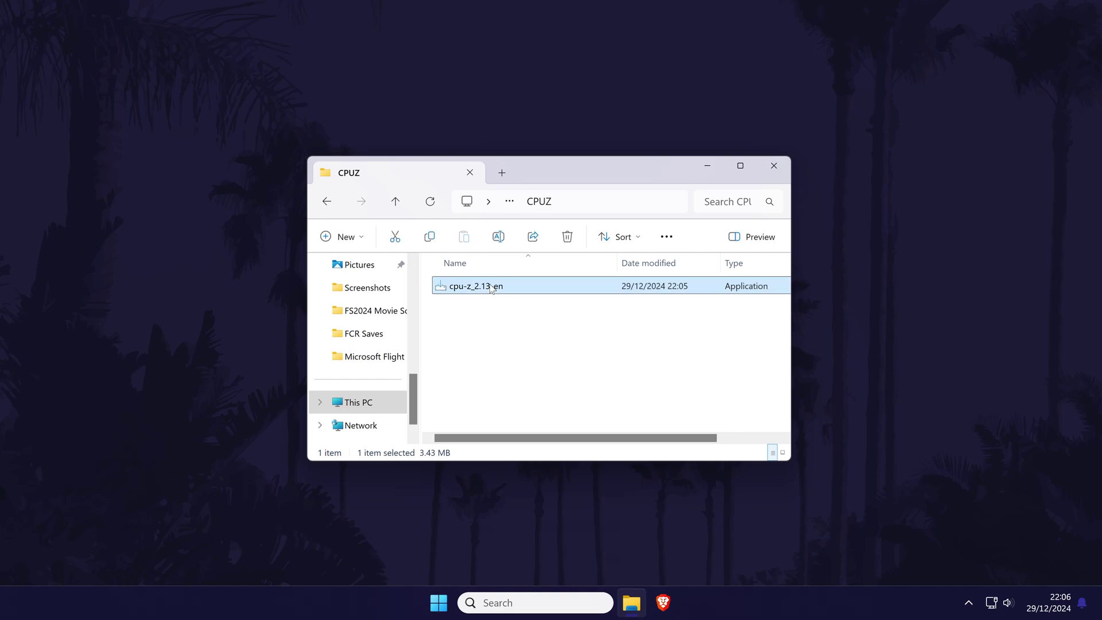
- Run the CPU-Z 2.13 installer, accepting the licence, with no desktop icon and no readme
double_click(517, 285)
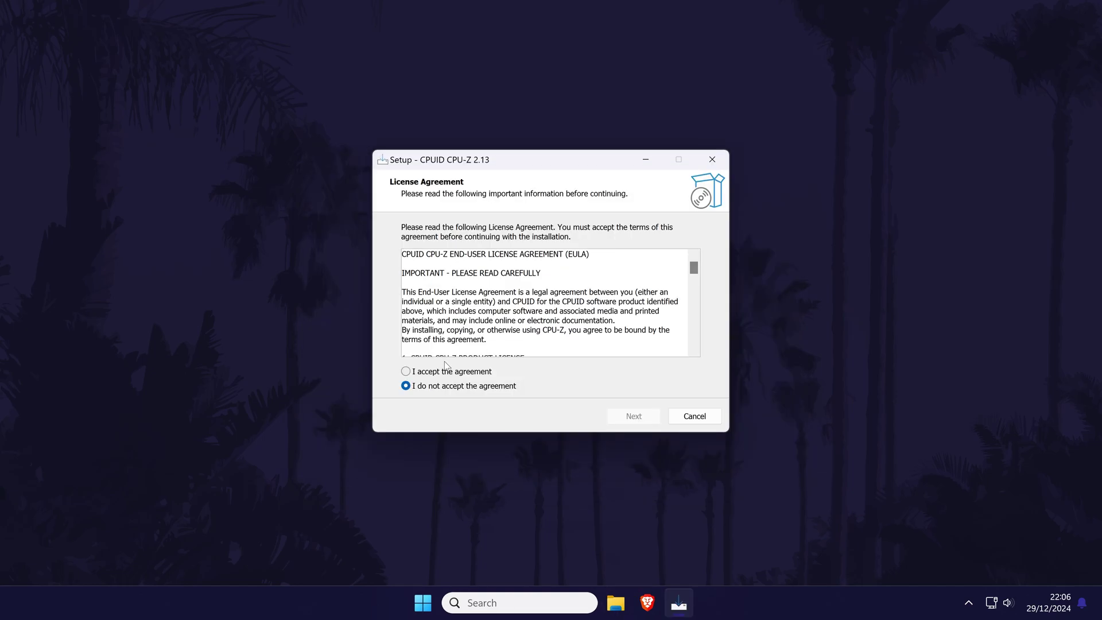
click(406, 371)
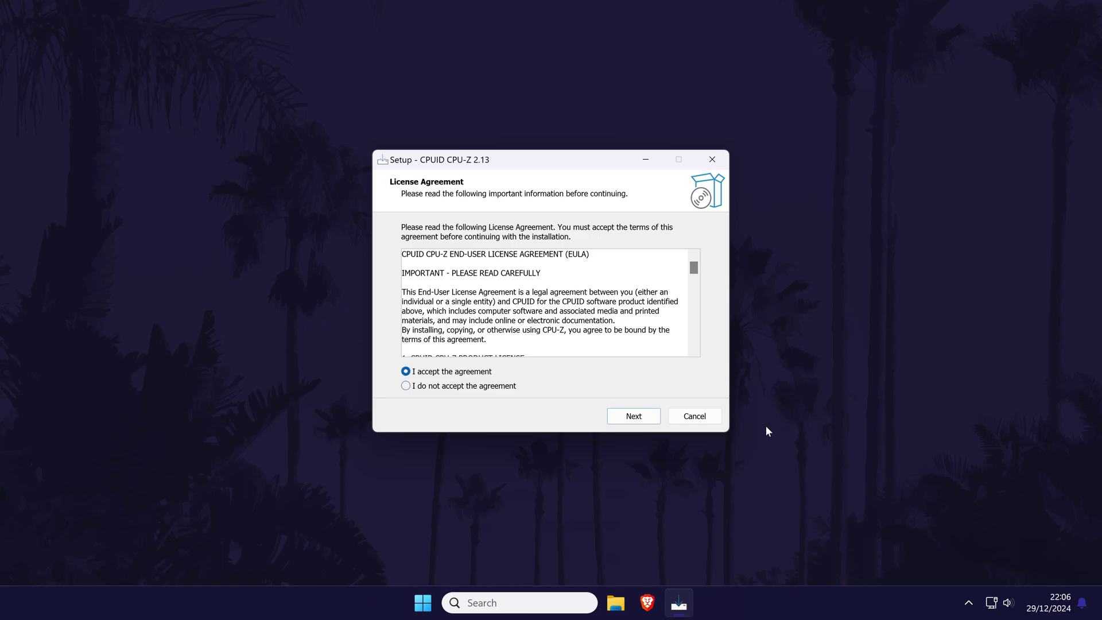
click(642, 420)
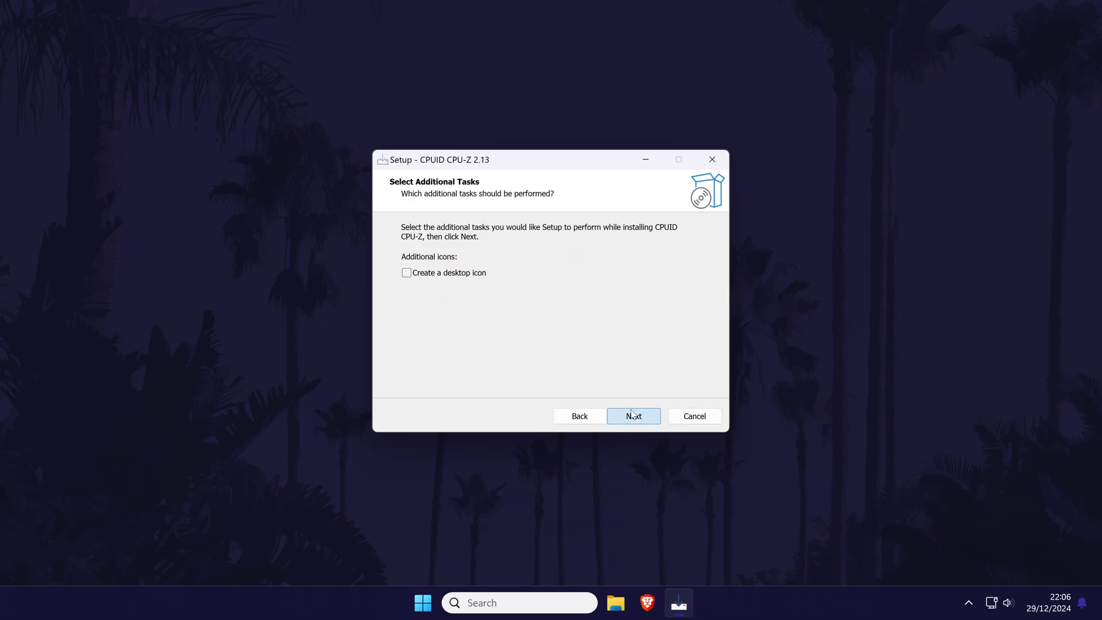
click(634, 417)
click(632, 416)
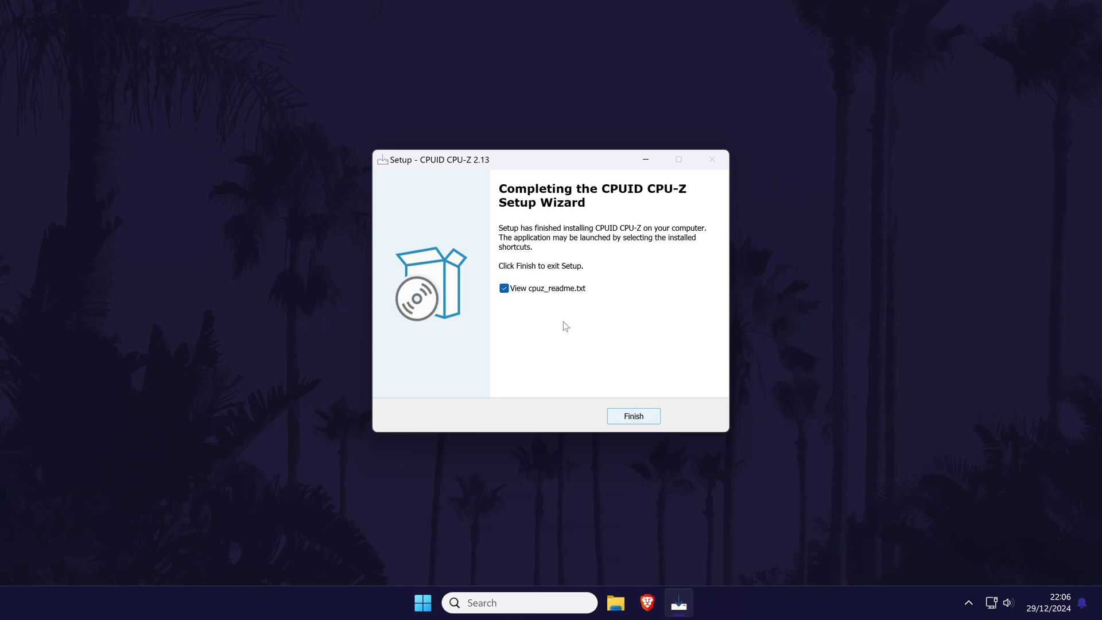
click(542, 290)
click(634, 416)
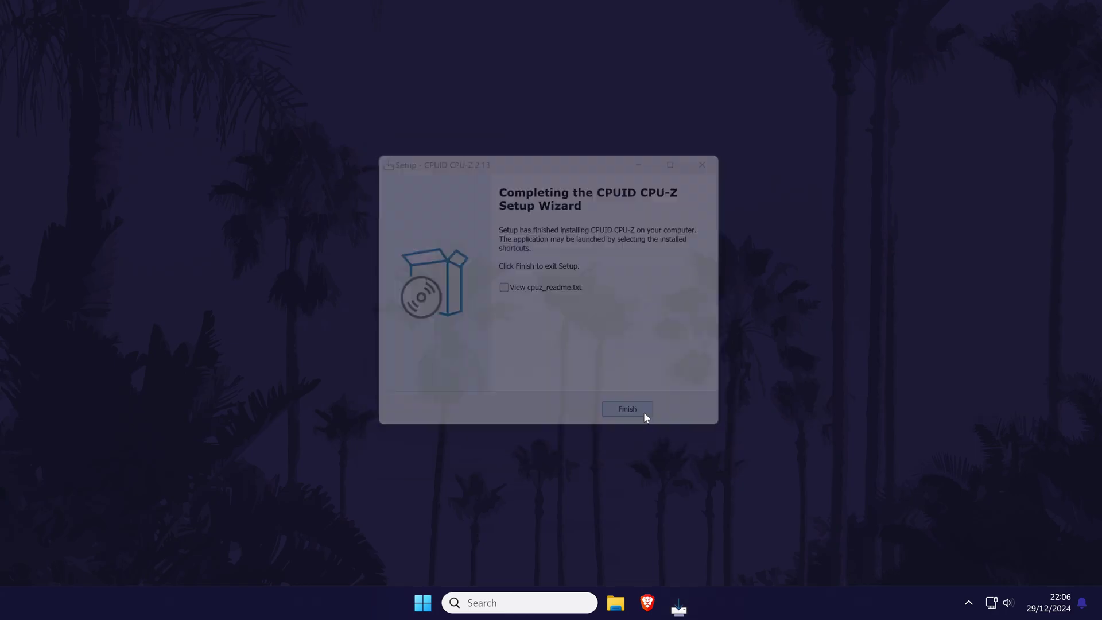
- Search Windows for 'cpu-z' and launch the CPU-Z best match
key(super)
text(cpu-z)
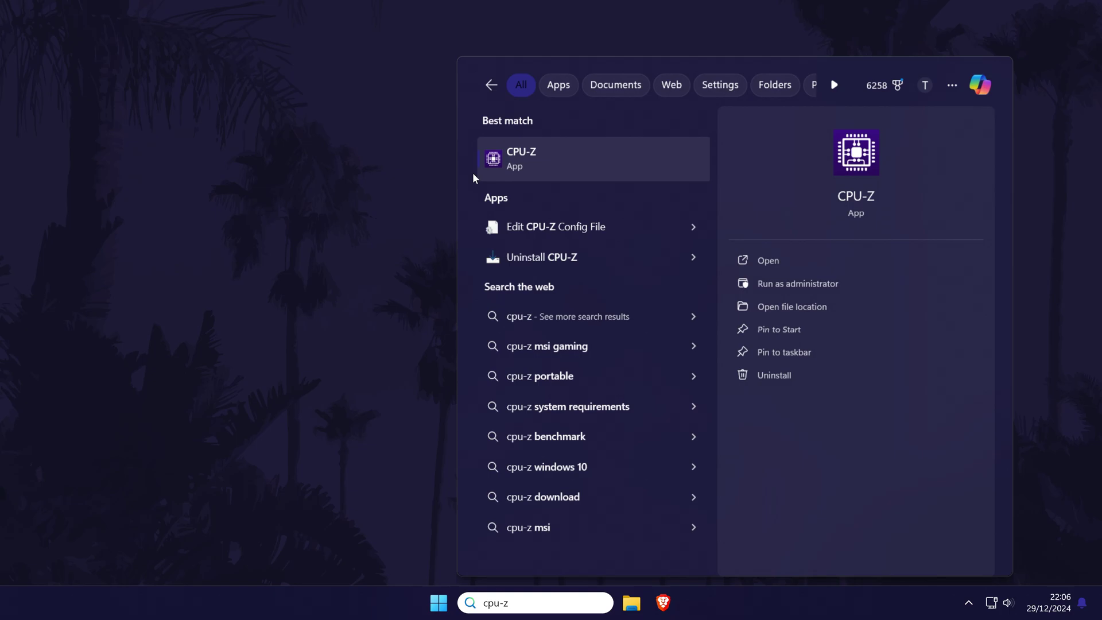
click(571, 165)
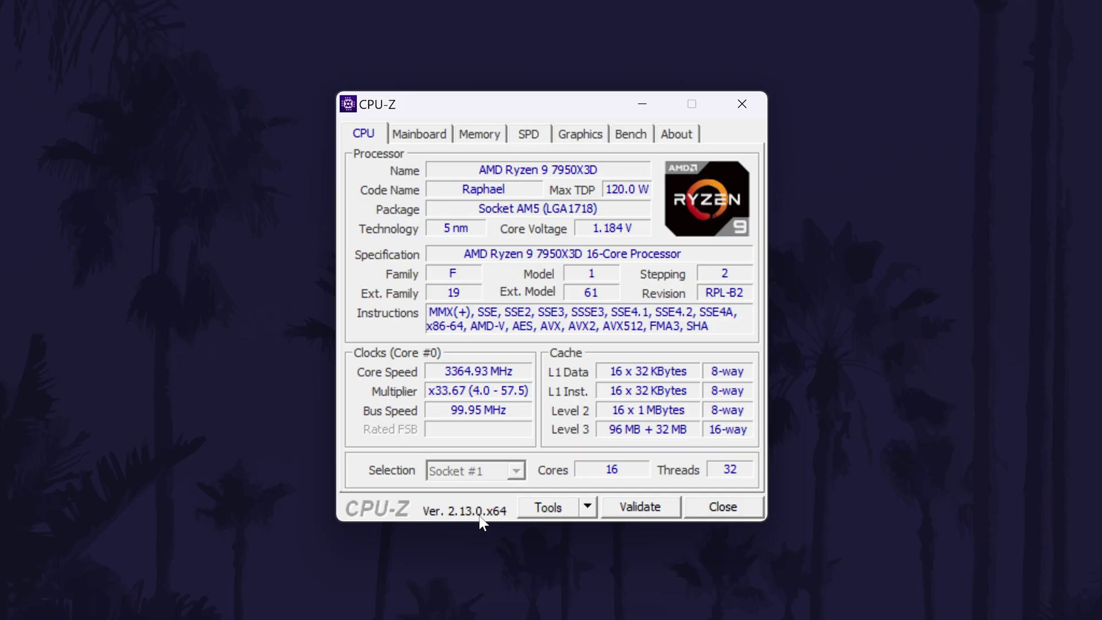
- Switch CPU-Z to the Graphics tab to see the ZOTAC RTX 4080 SUPER's 320 W TDP
click(587, 138)
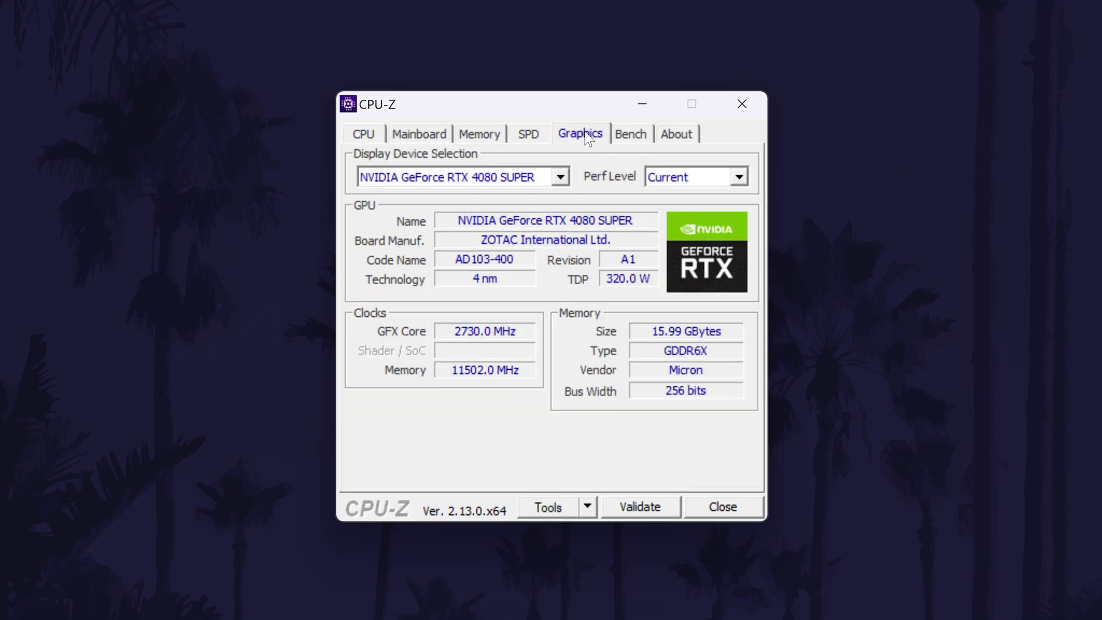